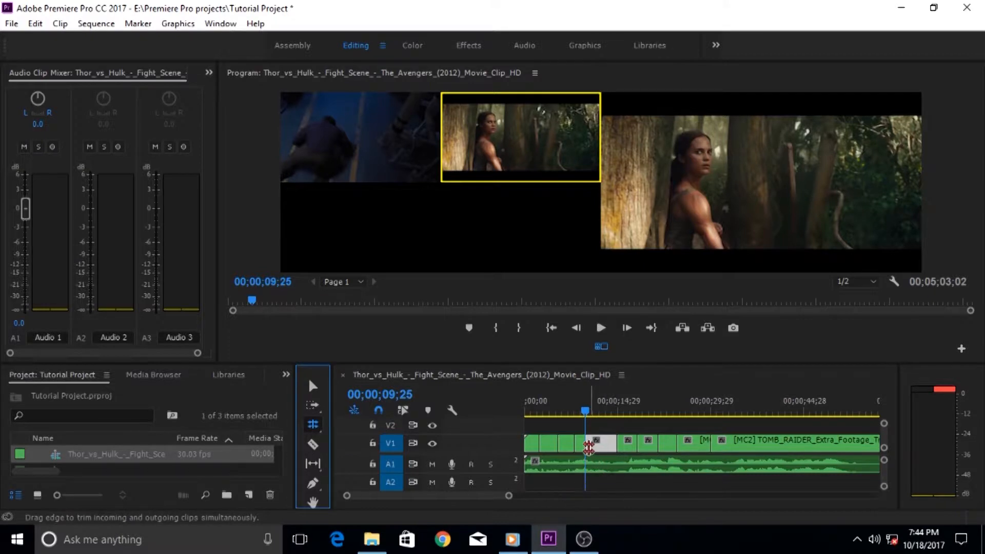
Step: Try rolling the cut between the TOMB_RAIDER clip and the following Thor clip near 00;00;09;29, first to a later point and back to an earlier one
{"action": "left_click", "coordinate": [586, 443]}
{"action": "left_click_drag", "start_coordinate": [587, 442], "coordinate": [593, 443]}
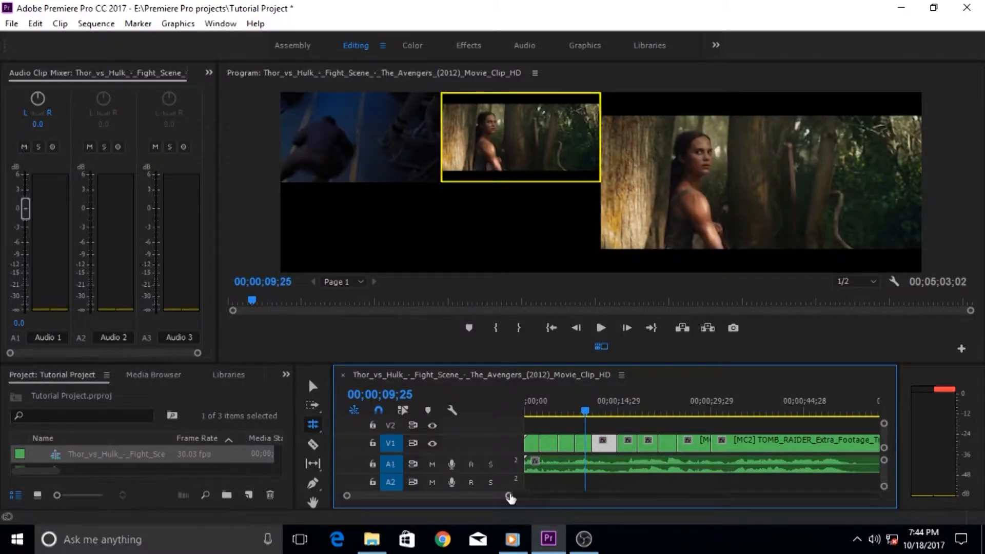
{"action": "left_click_drag", "start_coordinate": [509, 497], "coordinate": [418, 496]}
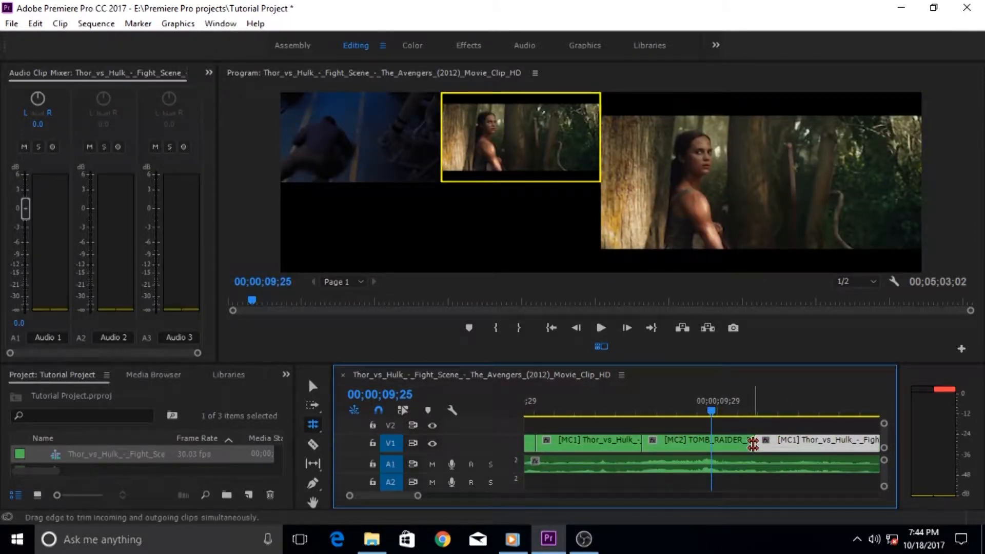
{"action": "left_click_drag", "start_coordinate": [752, 444], "coordinate": [785, 445]}
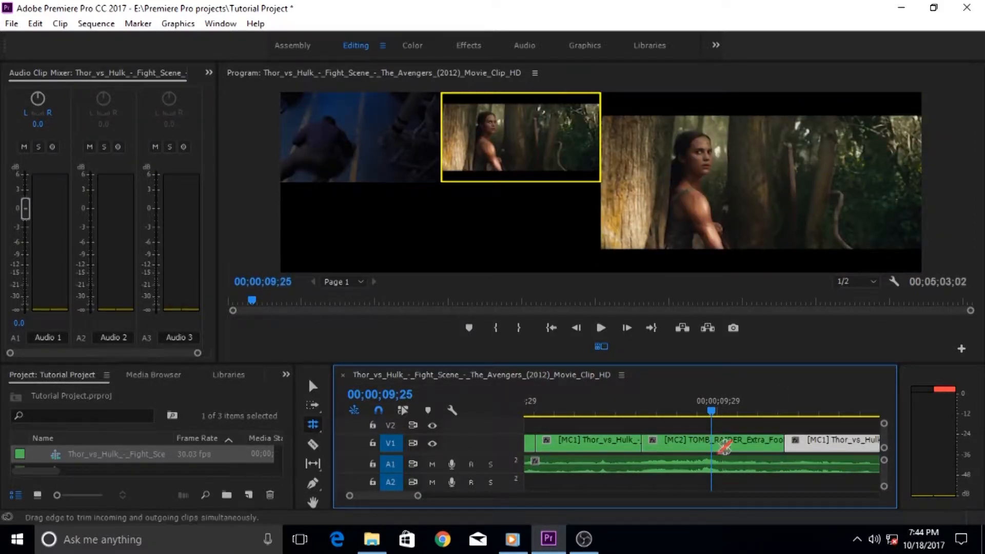
{"action": "left_click_drag", "start_coordinate": [711, 411], "coordinate": [769, 412]}
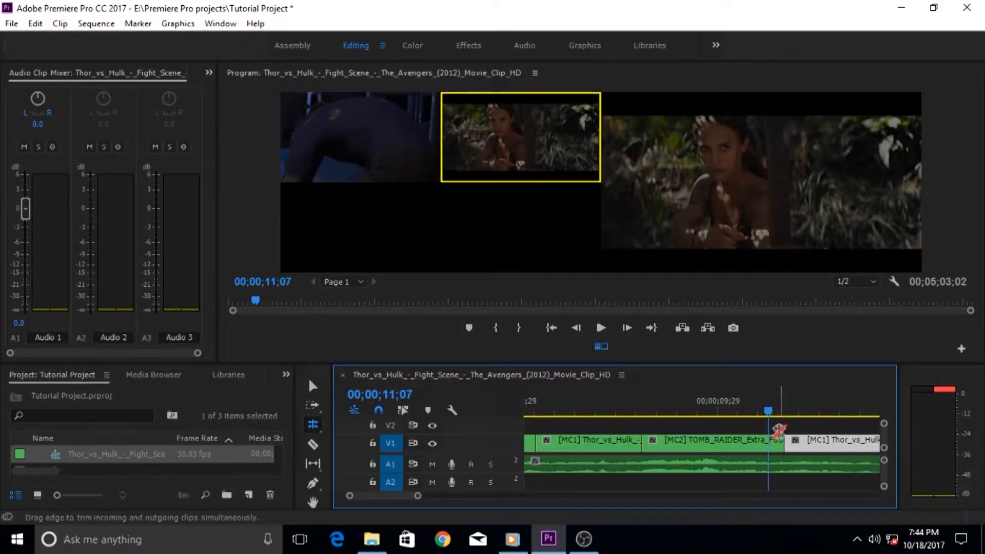
{"action": "left_click_drag", "start_coordinate": [784, 442], "coordinate": [731, 444]}
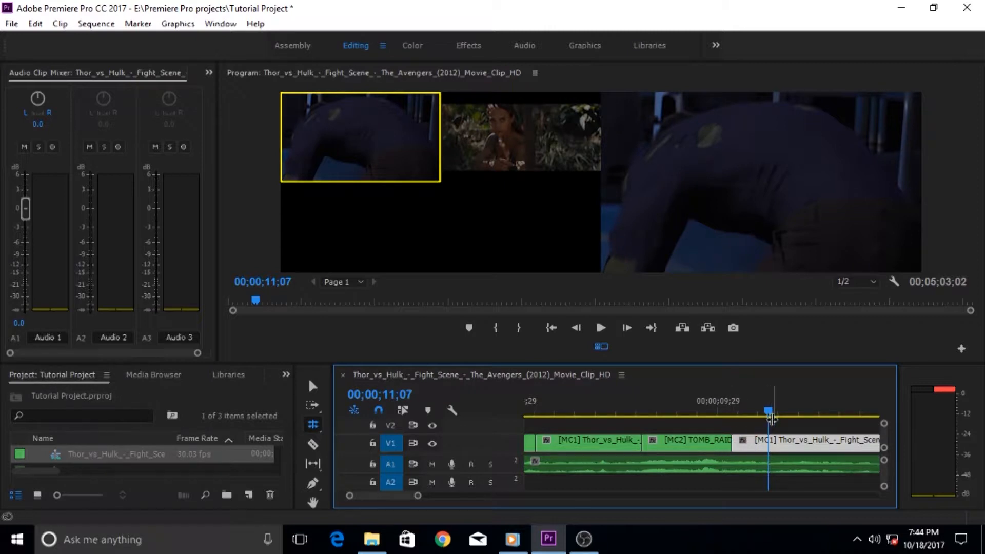
Step: Extend the cut between the TOMB_RAIDER clip and the following Thor clip to the playhead at 00;00;12;08 as a rolling edit
{"action": "left_click_drag", "start_coordinate": [770, 415], "coordinate": [811, 416]}
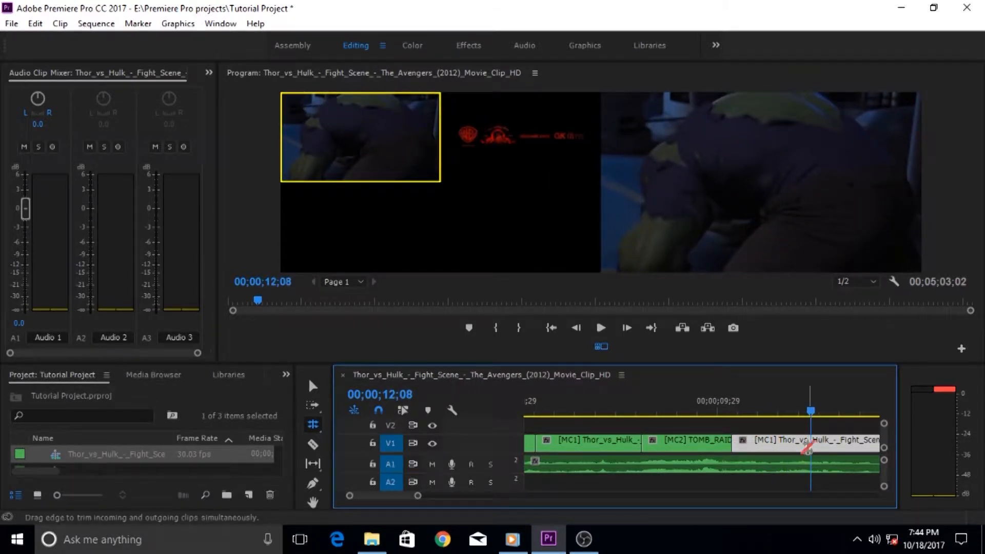
{"action": "left_click", "coordinate": [734, 446]}
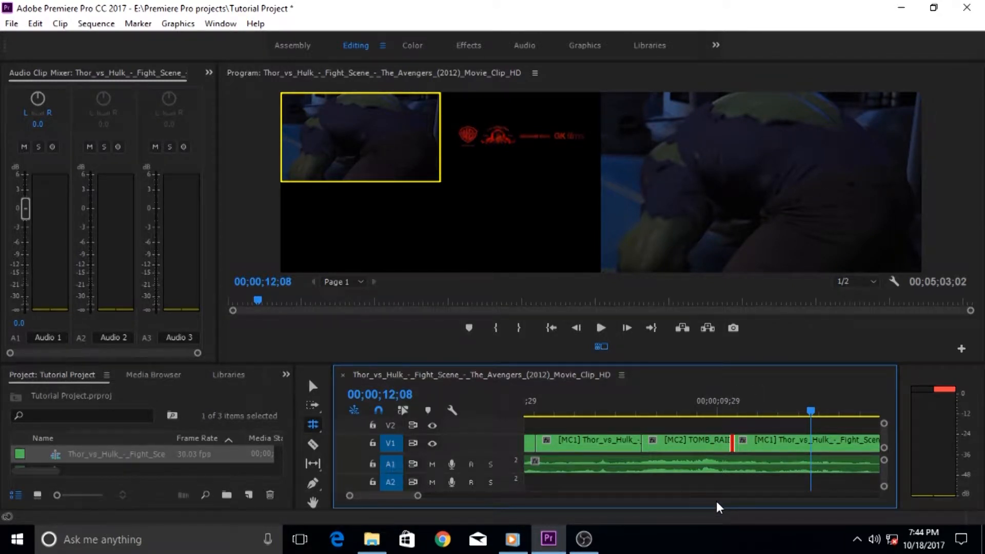
{"action": "key", "text": "e"}
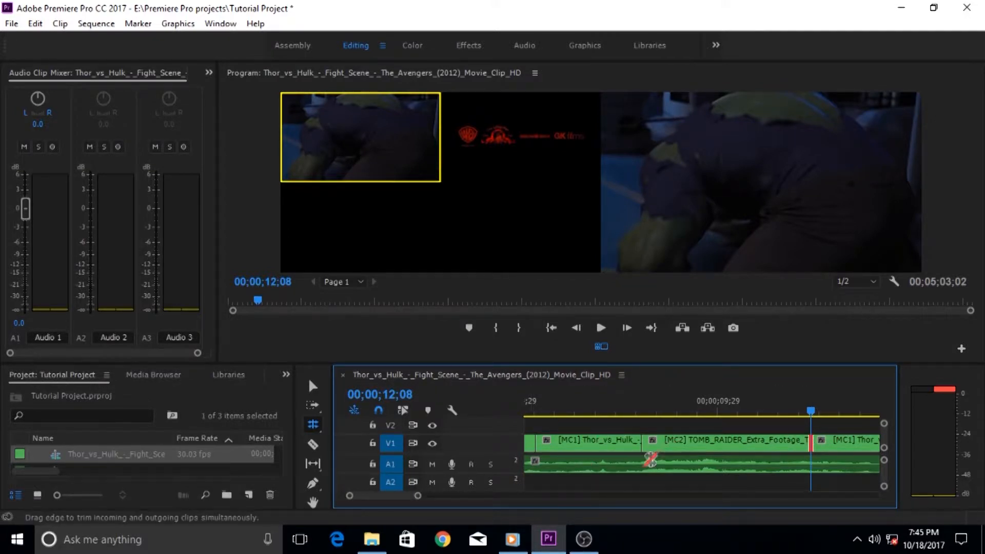
Step: Switch the multi-camera clip at 00;00;16;13 from the TOMB_RAIDER angle to the Thor vs Hulk angle
{"action": "left_click_drag", "start_coordinate": [417, 496], "coordinate": [480, 508]}
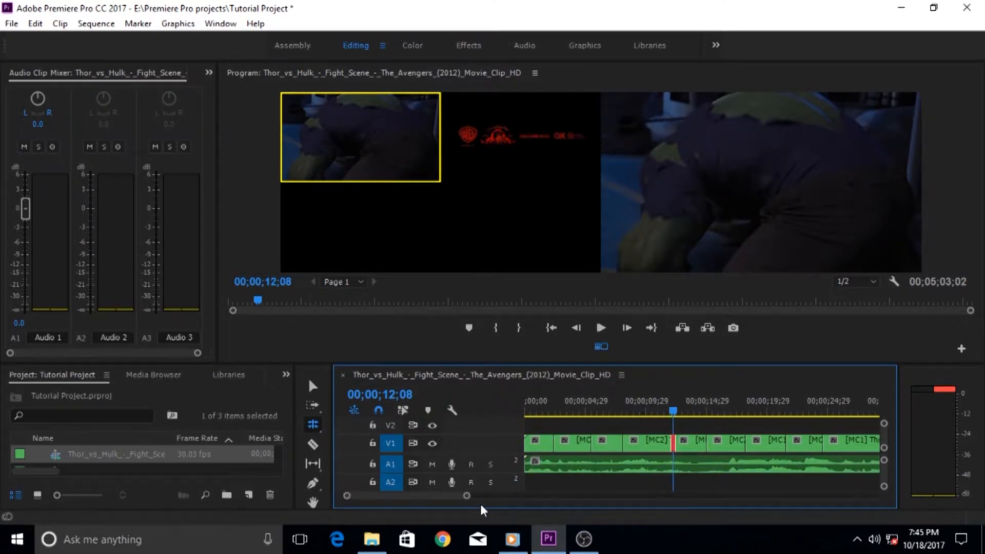
{"action": "left_click", "coordinate": [312, 385]}
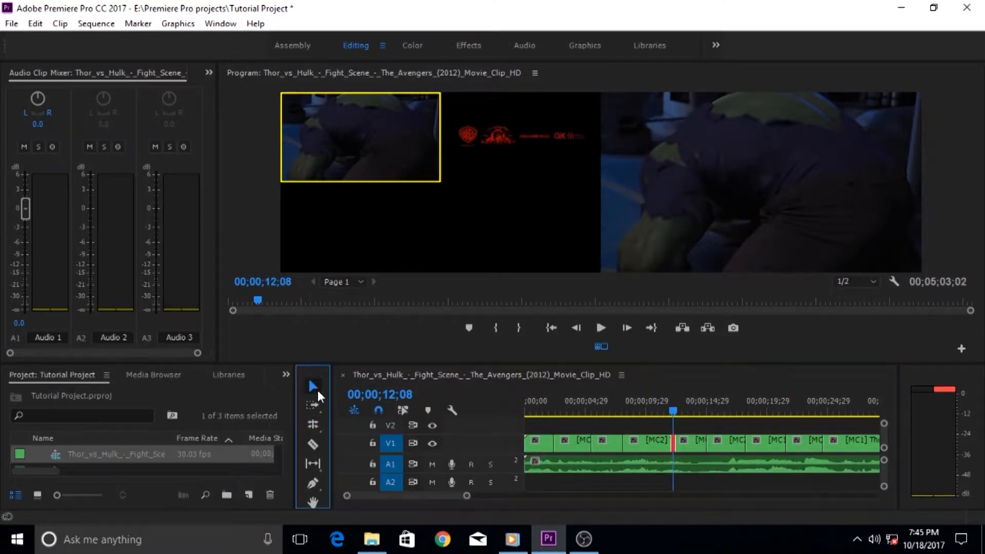
{"action": "left_click", "coordinate": [690, 444]}
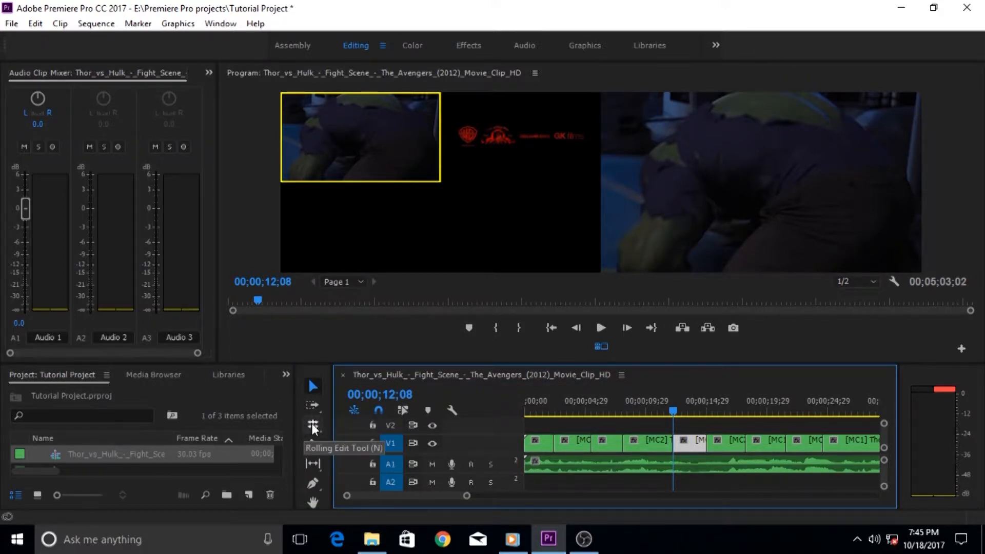
{"action": "left_click", "coordinate": [735, 443]}
{"action": "left_click_drag", "start_coordinate": [675, 413], "coordinate": [725, 412]}
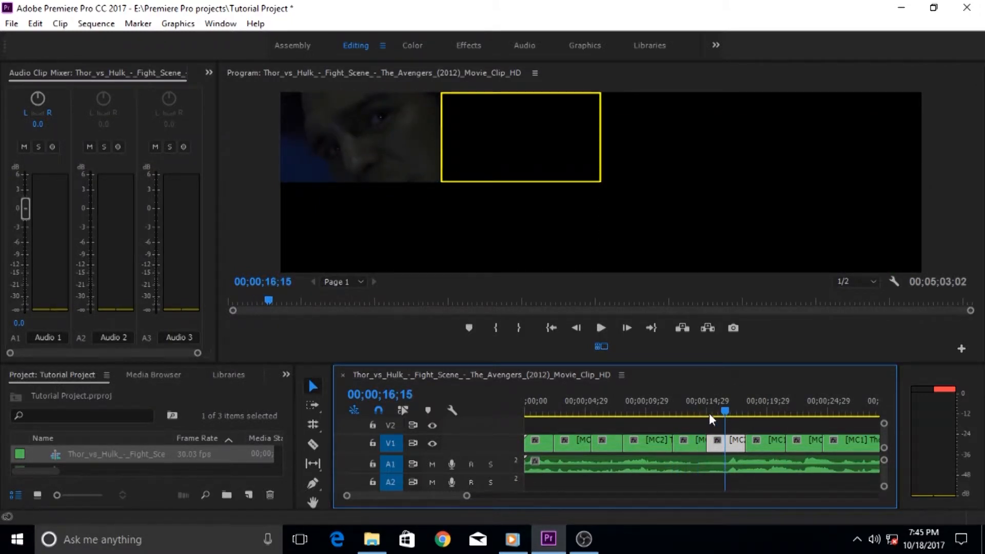
{"action": "left_click", "coordinate": [689, 418]}
{"action": "left_click_drag", "start_coordinate": [688, 412], "coordinate": [731, 411]}
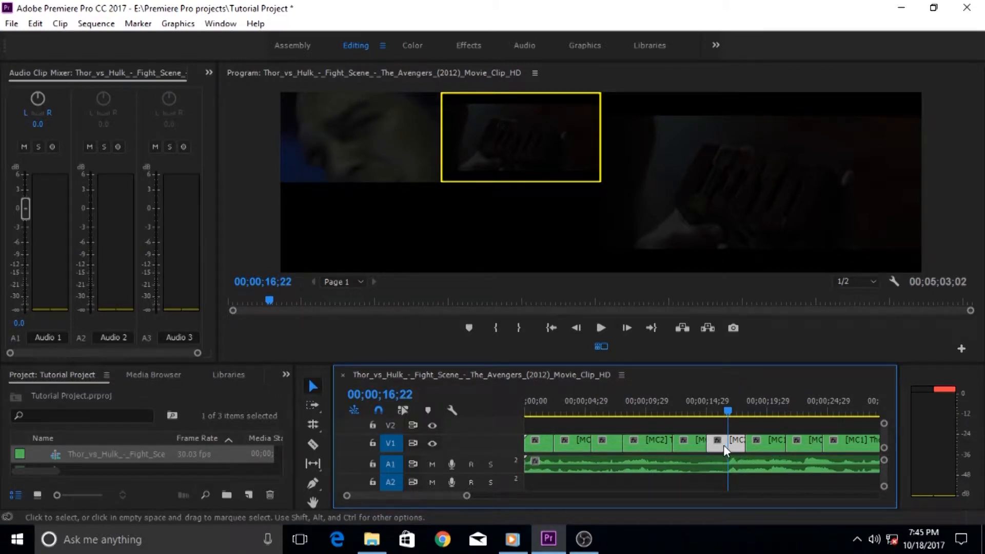
{"action": "left_click", "coordinate": [601, 347]}
{"action": "left_click", "coordinate": [601, 347]}
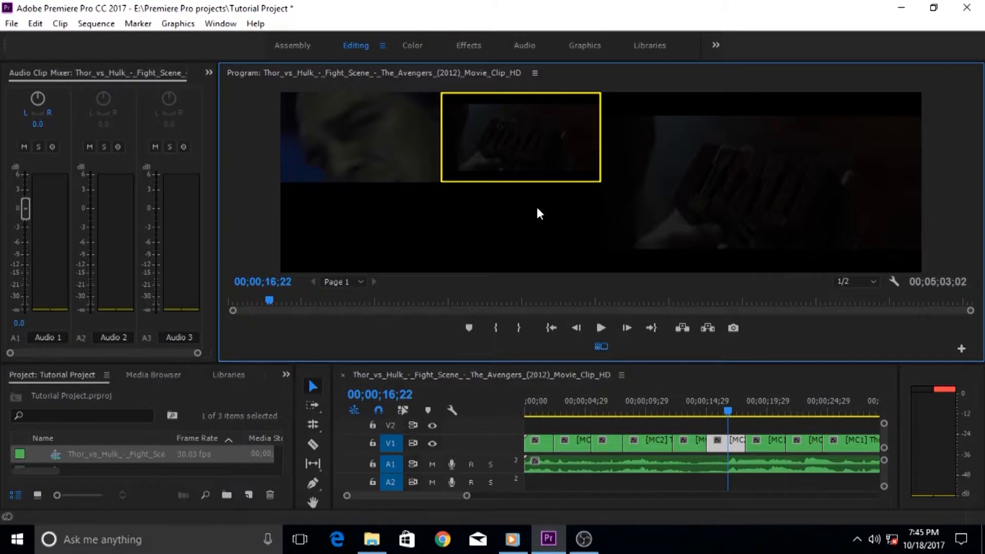
{"action": "left_click_drag", "start_coordinate": [727, 410], "coordinate": [723, 410]}
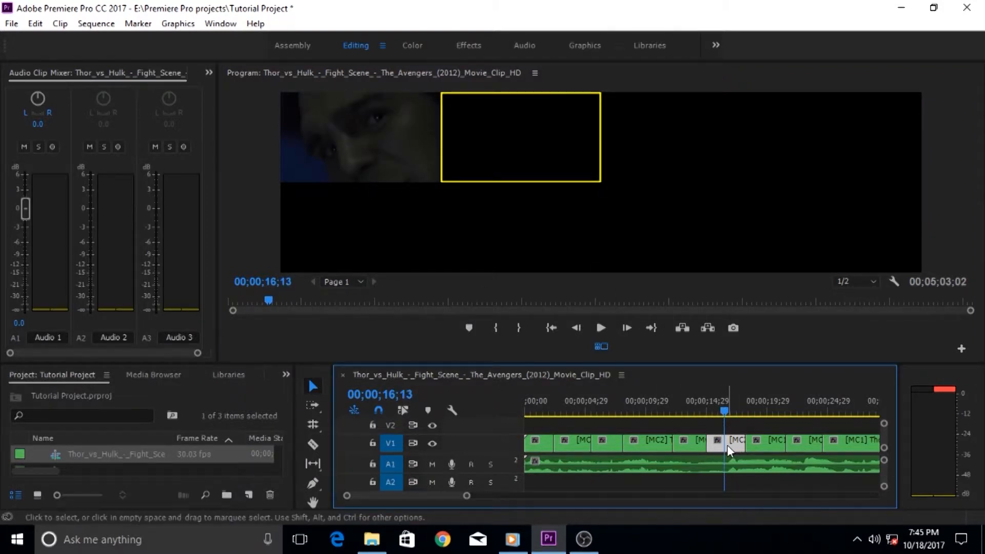
{"action": "left_click", "coordinate": [376, 153]}
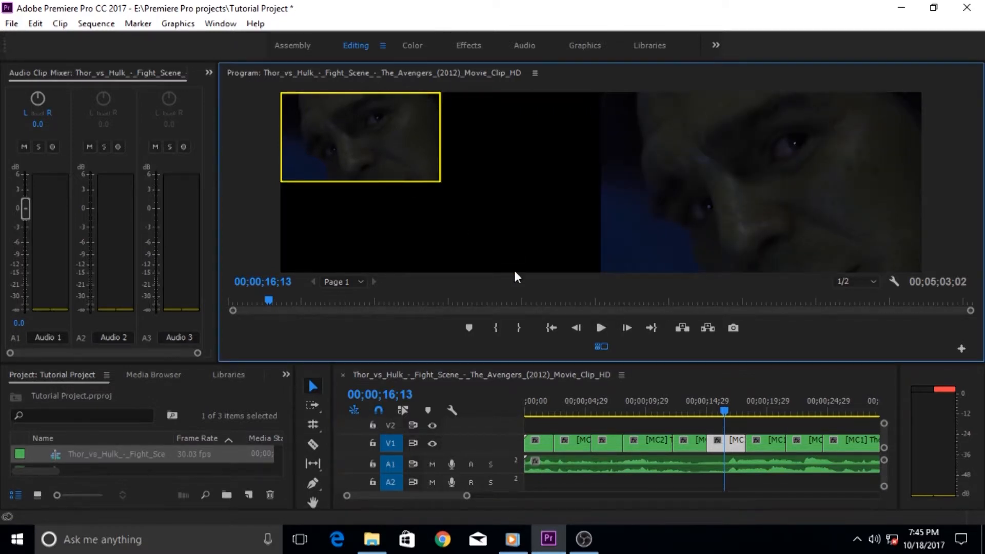
Step: Cut the next Thor clip at 00;00;19;26 and change its remaining part to the TOMB_RAIDER camera angle, scrubbing across the new cut to check it
{"action": "mouse_move", "coordinate": [725, 410]}
{"action": "left_mouse_down"}
{"action": "mouse_move", "coordinate": [710, 408]}
{"action": "mouse_move", "coordinate": [749, 409]}
{"action": "mouse_move", "coordinate": [732, 408]}
{"action": "left_mouse_up"}
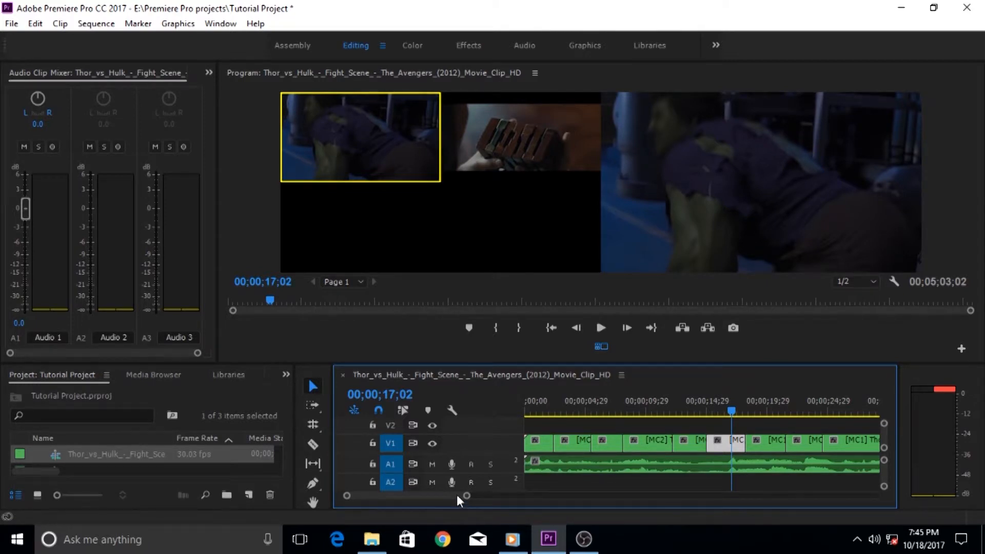
{"action": "left_click_drag", "start_coordinate": [457, 494], "coordinate": [463, 495]}
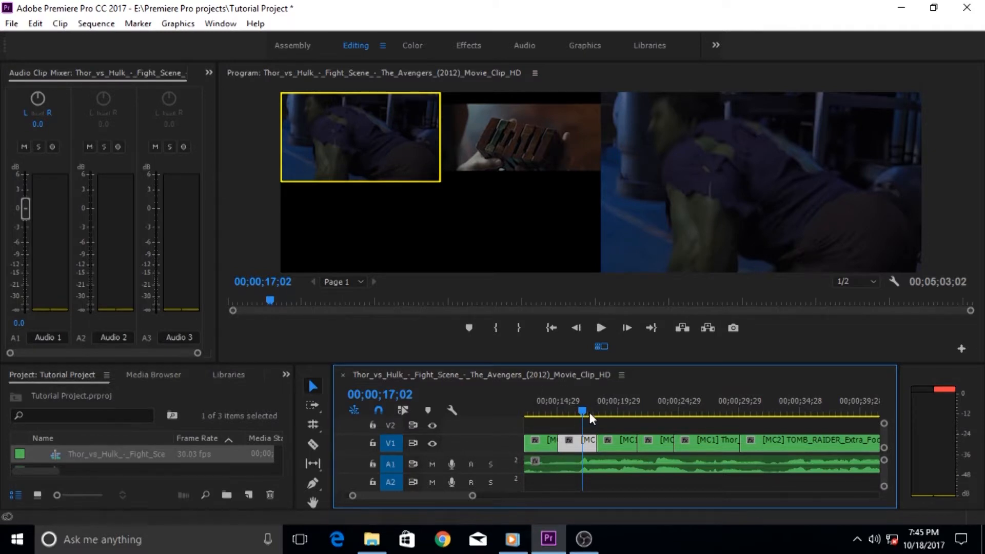
{"action": "left_click_drag", "start_coordinate": [584, 411], "coordinate": [617, 410]}
{"action": "left_click", "coordinate": [621, 448]}
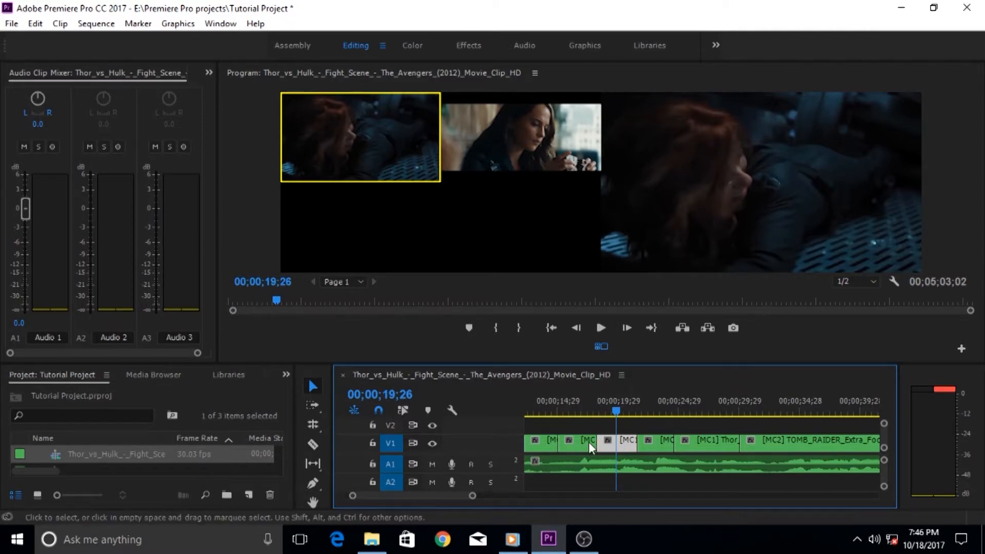
{"action": "left_click_drag", "start_coordinate": [471, 495], "coordinate": [404, 495]}
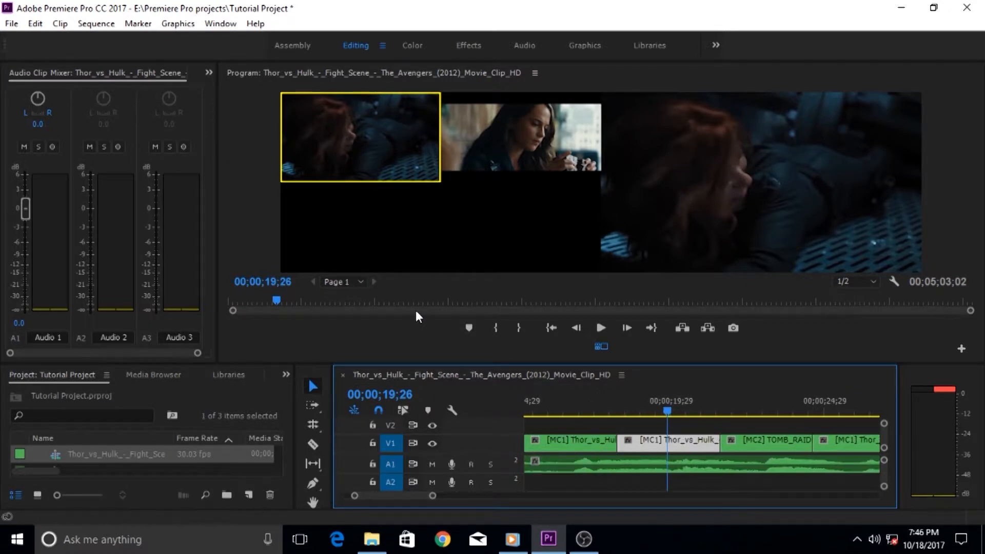
{"action": "left_click", "coordinate": [525, 147]}
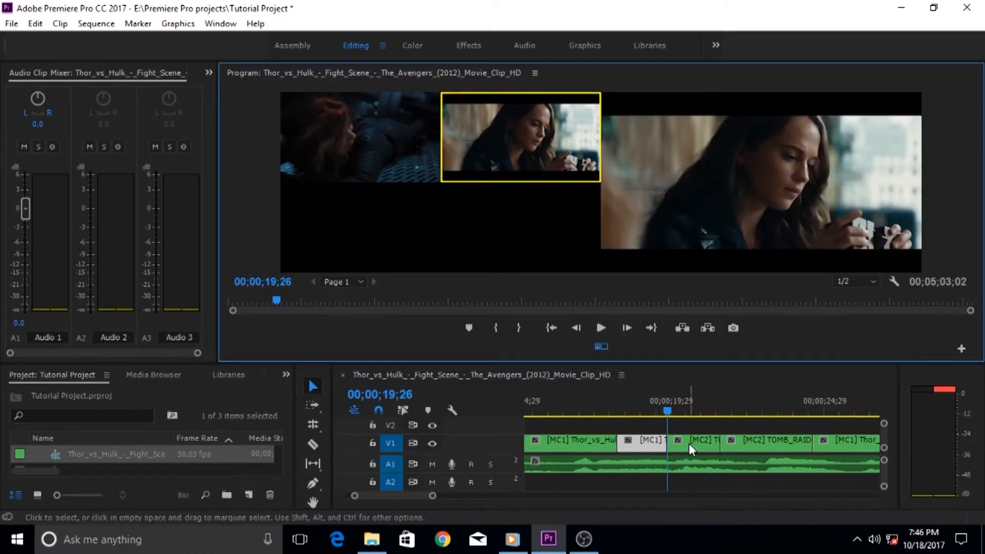
{"action": "mouse_move", "coordinate": [667, 411]}
{"action": "left_mouse_down"}
{"action": "mouse_move", "coordinate": [659, 410]}
{"action": "mouse_move", "coordinate": [668, 411]}
{"action": "left_mouse_up"}
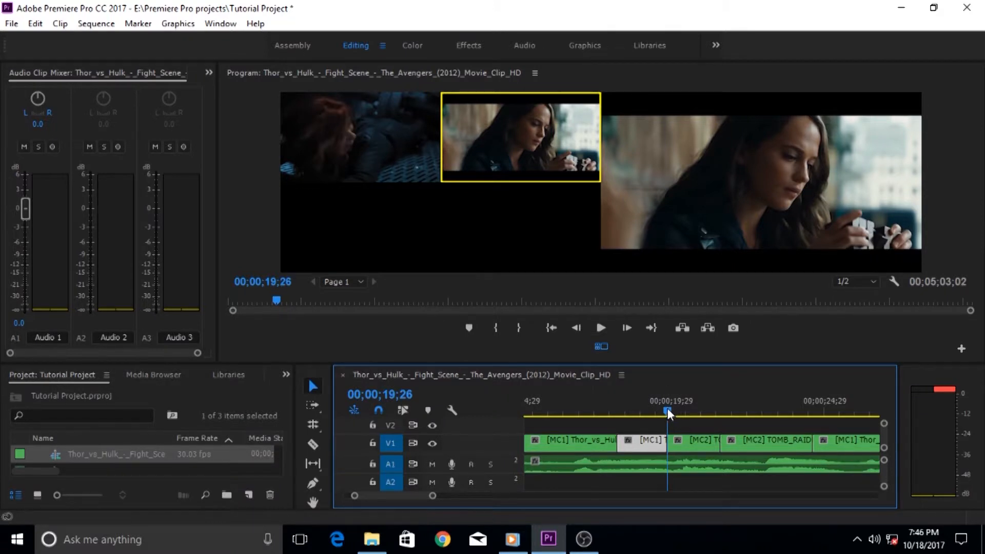
{"action": "left_click_drag", "start_coordinate": [666, 409], "coordinate": [657, 409]}
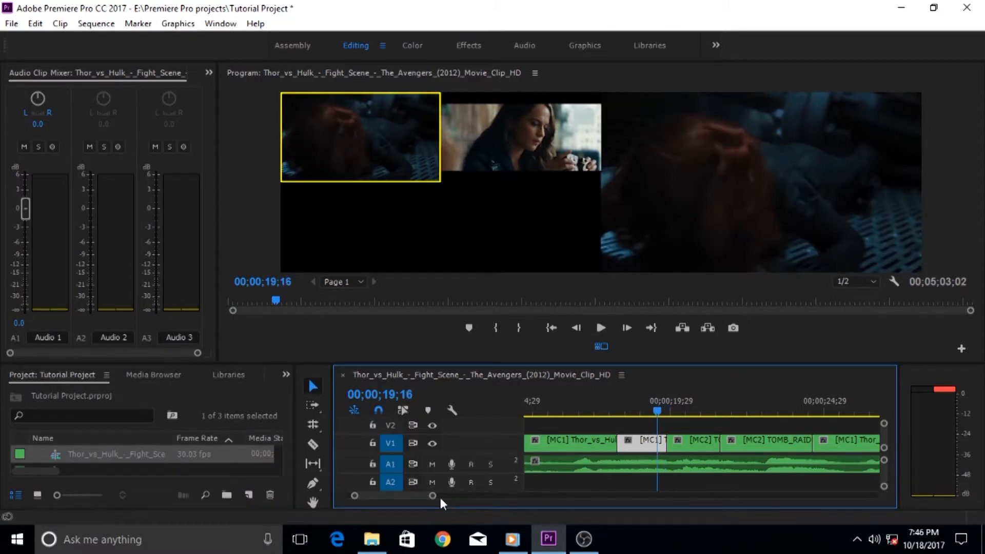
Step: Increase the height of track A1 in the timeline so that its audio waveform is enlarged
{"action": "mouse_move", "coordinate": [433, 496]}
{"action": "left_mouse_down"}
{"action": "mouse_move", "coordinate": [455, 502]}
{"action": "mouse_move", "coordinate": [442, 499]}
{"action": "left_mouse_up"}
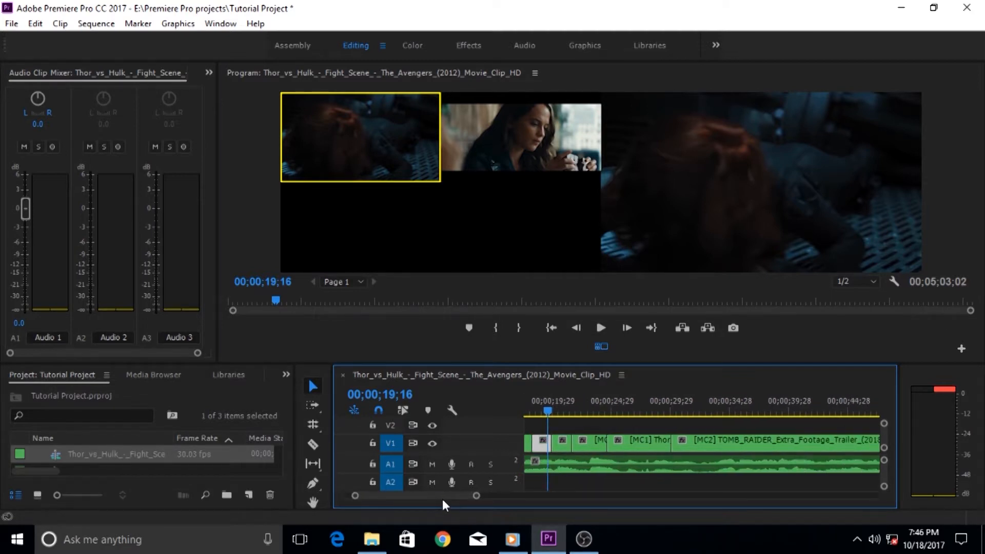
{"action": "double_click", "coordinate": [500, 464]}
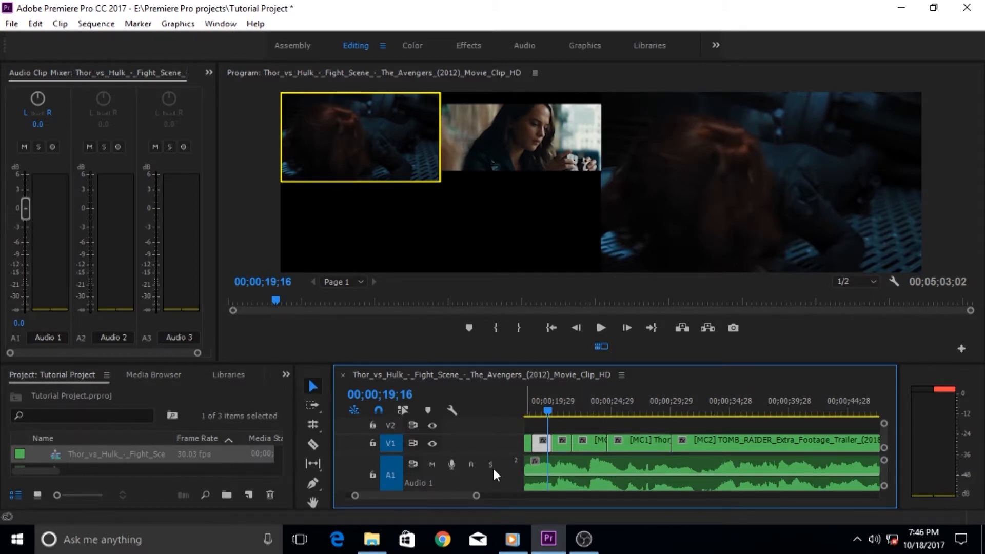
{"action": "scroll", "coordinate": [500, 472], "scroll_direction": "up", "scroll_amount": 1}
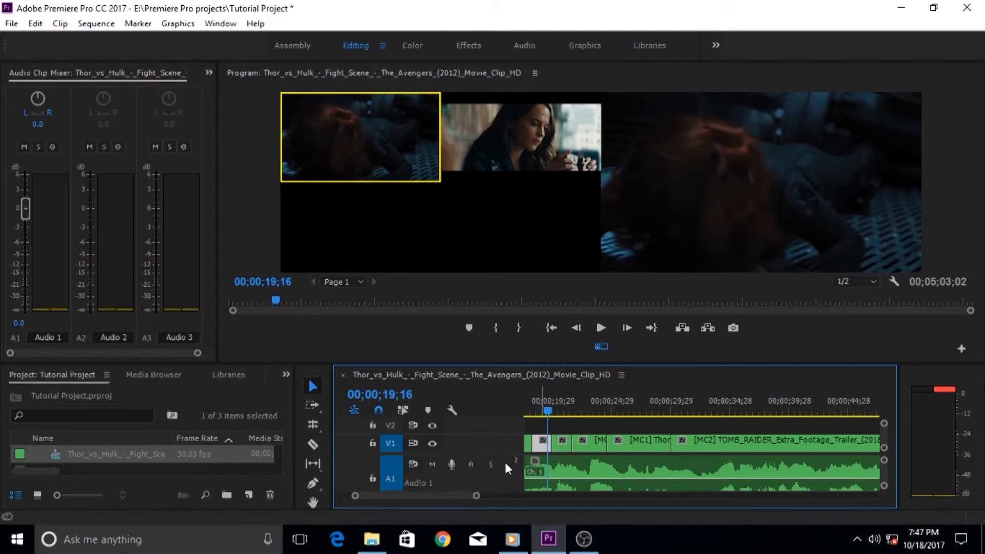
{"action": "scroll", "coordinate": [506, 464], "scroll_direction": "down", "scroll_amount": 1}
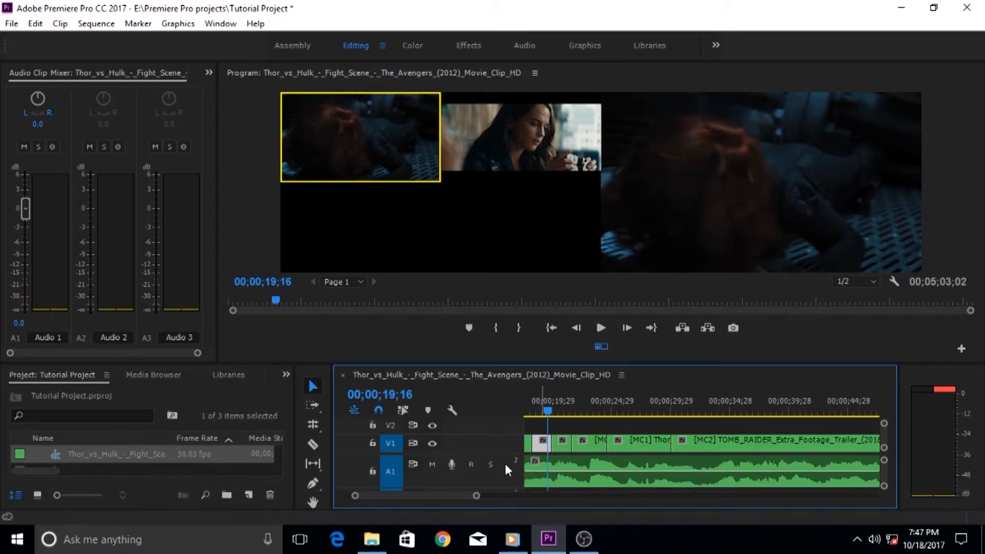
{"action": "key", "text": "grave"}
{"action": "key", "text": "grave"}
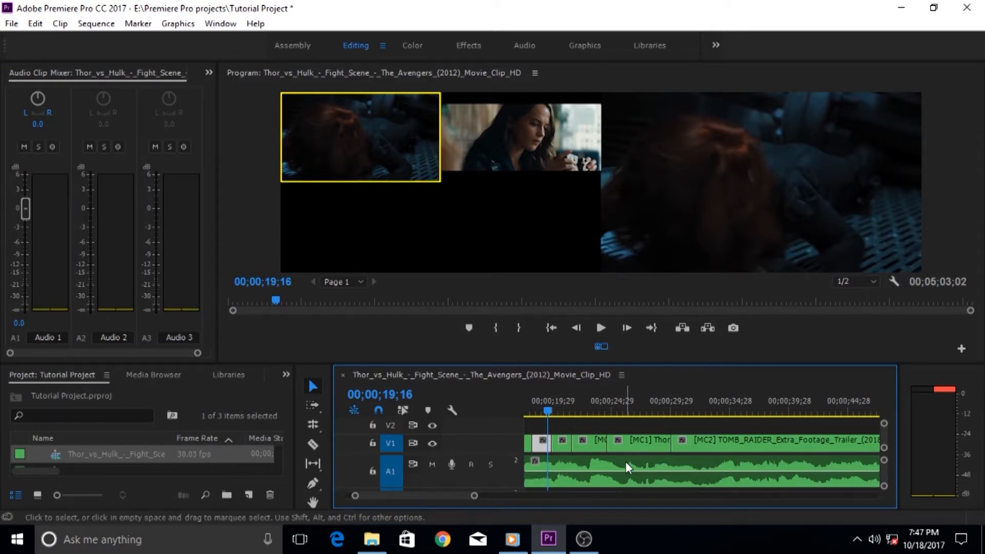
{"action": "scroll", "coordinate": [506, 467], "scroll_direction": "up", "scroll_amount": 1}
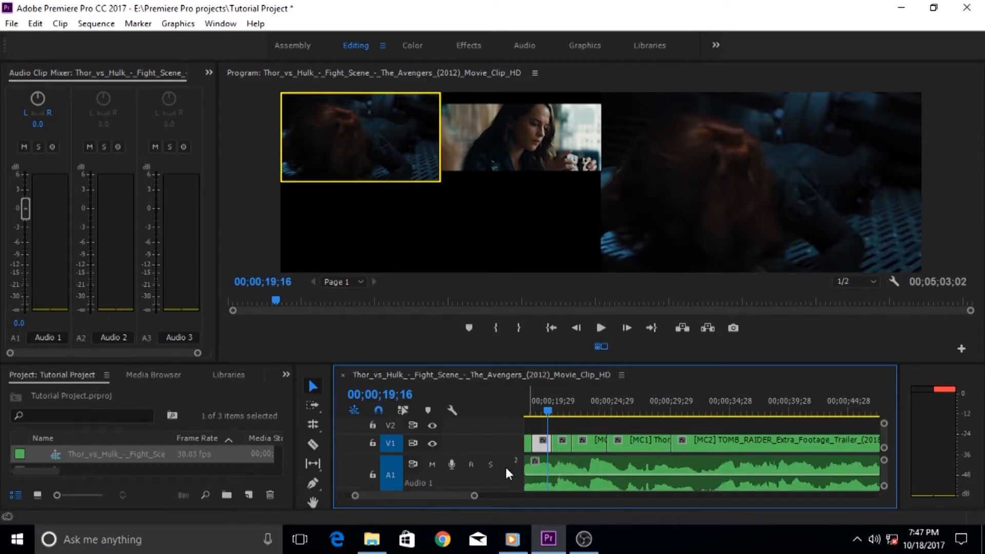
{"action": "scroll", "coordinate": [506, 467], "scroll_direction": "down", "scroll_amount": 2}
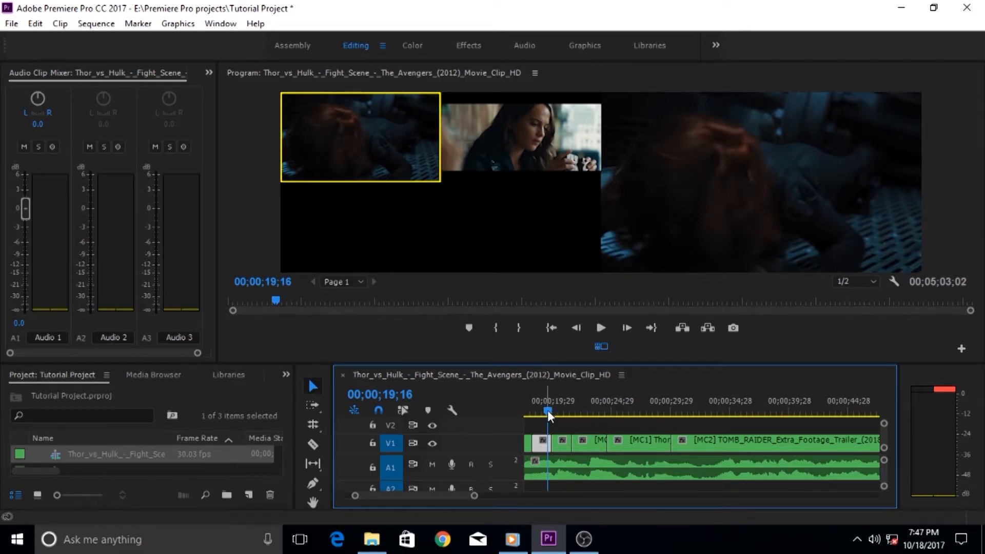
Step: Extract the section between an in point at 00;00;25;27 and an out point at 00;00;27;08, and scrub the joined footage
{"action": "left_click_drag", "start_coordinate": [546, 410], "coordinate": [622, 405]}
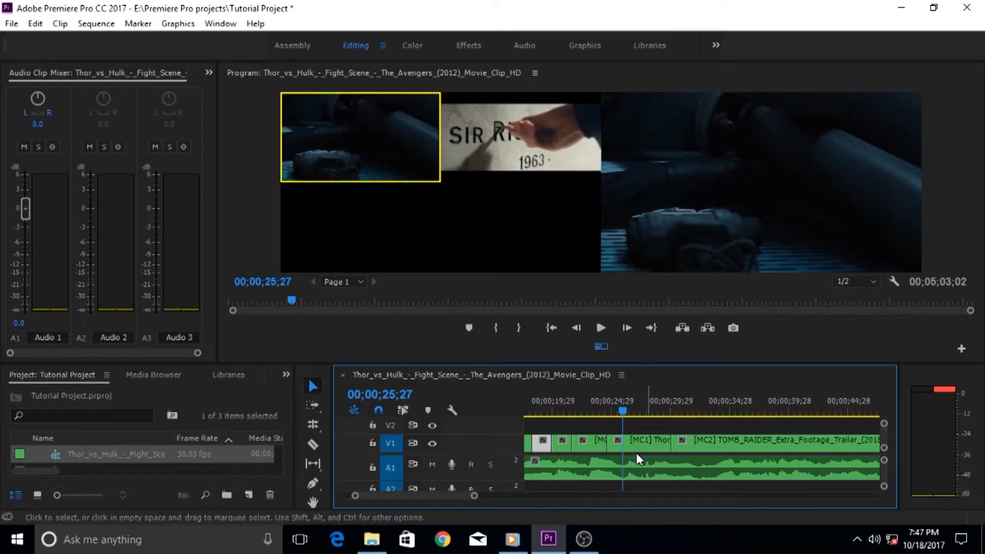
{"action": "left_click_drag", "start_coordinate": [473, 495], "coordinate": [450, 498]}
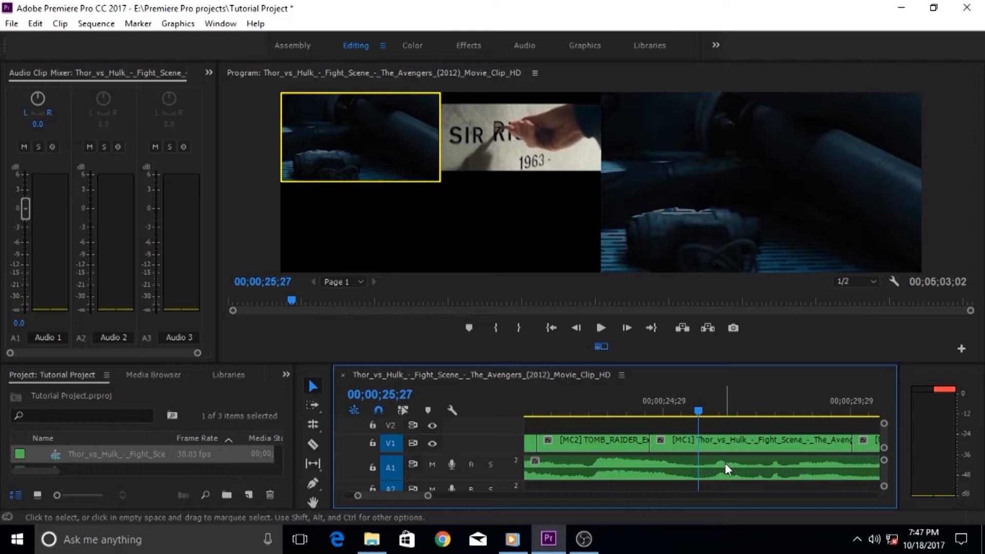
{"action": "key", "text": "i"}
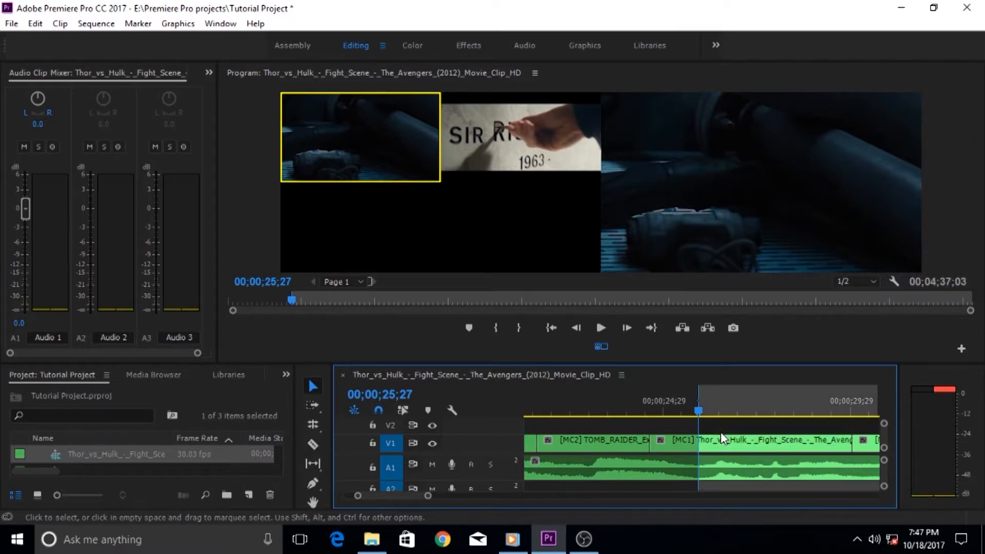
{"action": "left_click_drag", "start_coordinate": [699, 409], "coordinate": [752, 408]}
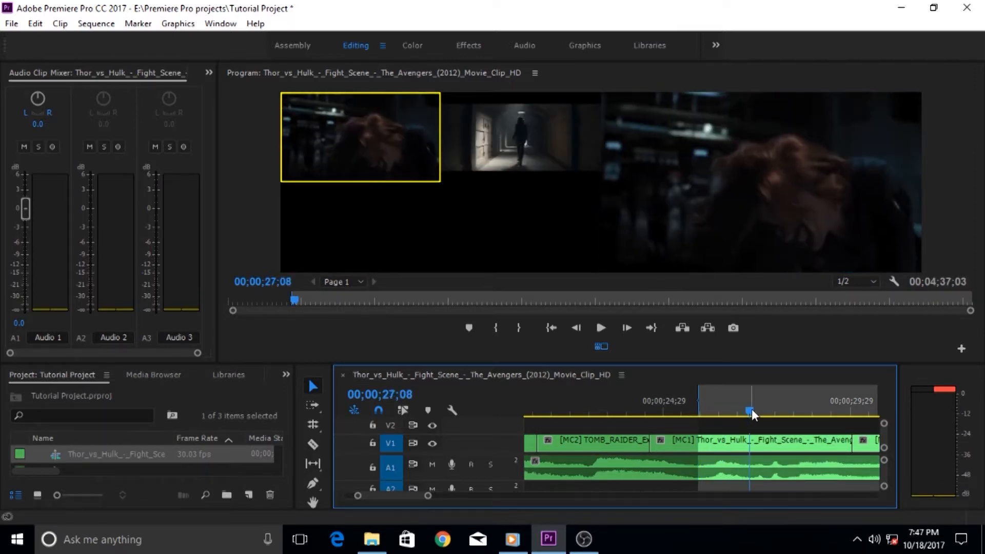
{"action": "key", "text": "o"}
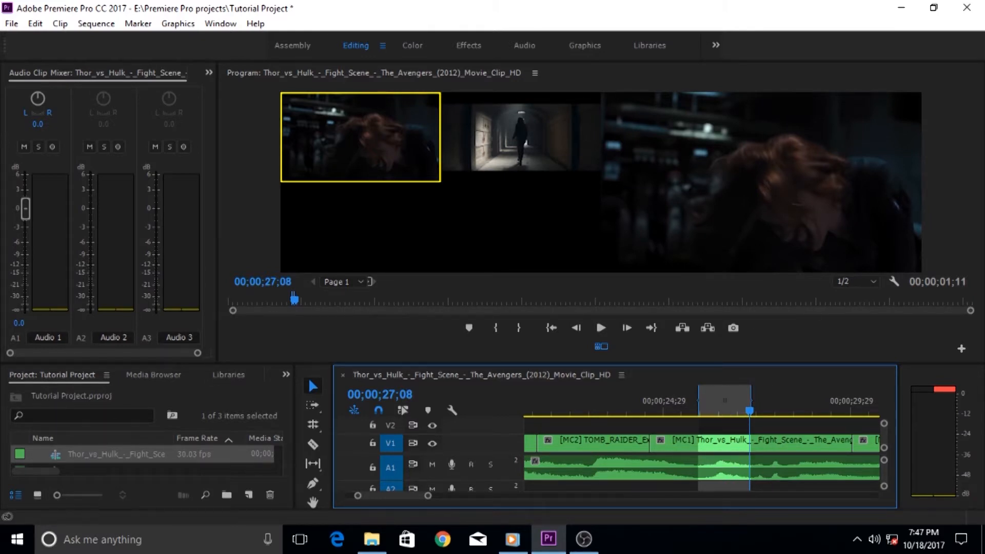
{"action": "left_click", "coordinate": [708, 330]}
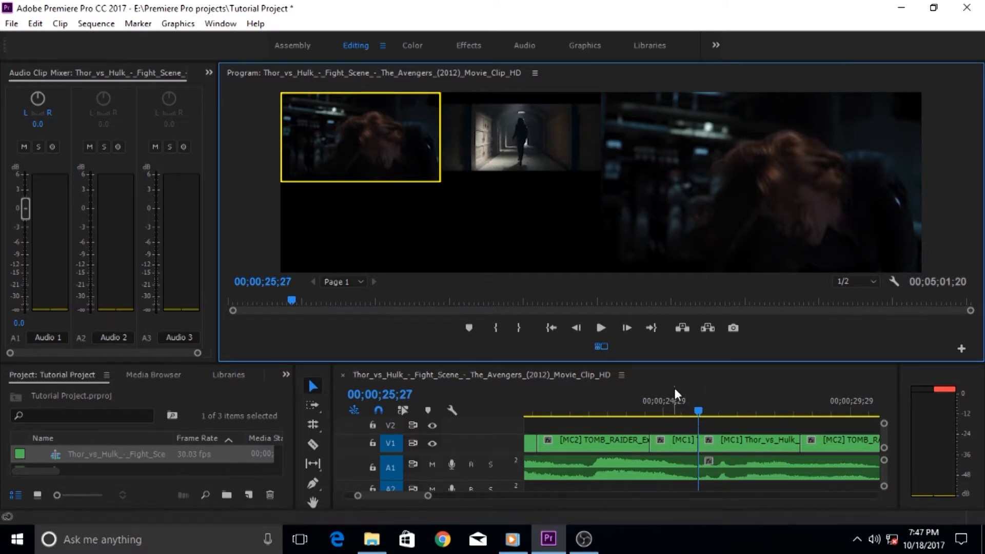
{"action": "left_click_drag", "start_coordinate": [697, 410], "coordinate": [752, 418]}
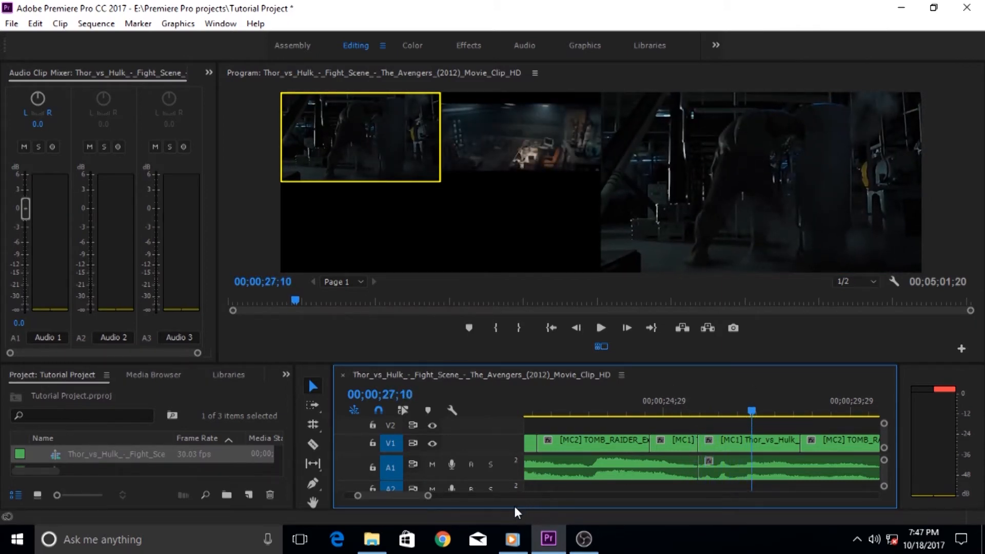
{"action": "left_click_drag", "start_coordinate": [364, 495], "coordinate": [296, 497]}
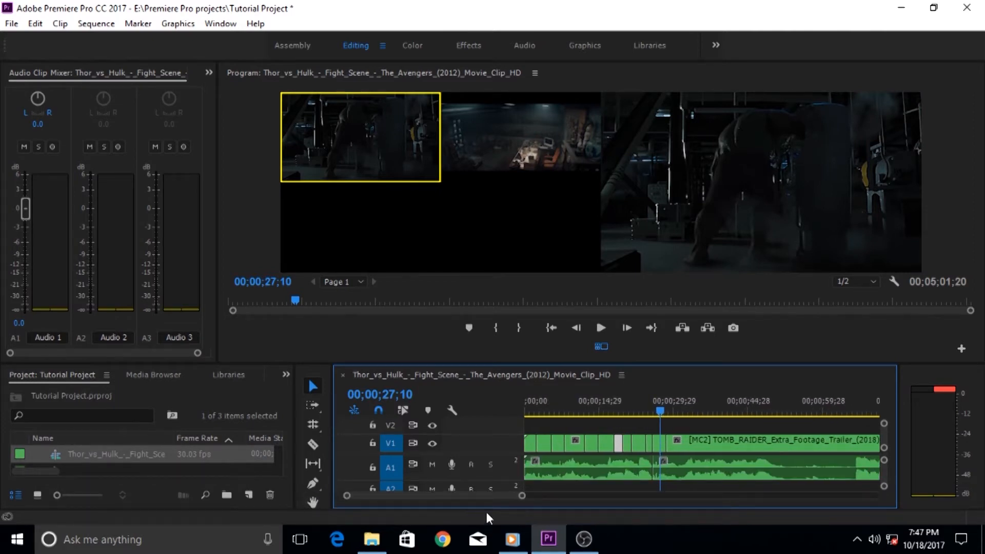
{"action": "left_click_drag", "start_coordinate": [441, 496], "coordinate": [419, 497]}
{"action": "left_click", "coordinate": [548, 539]}
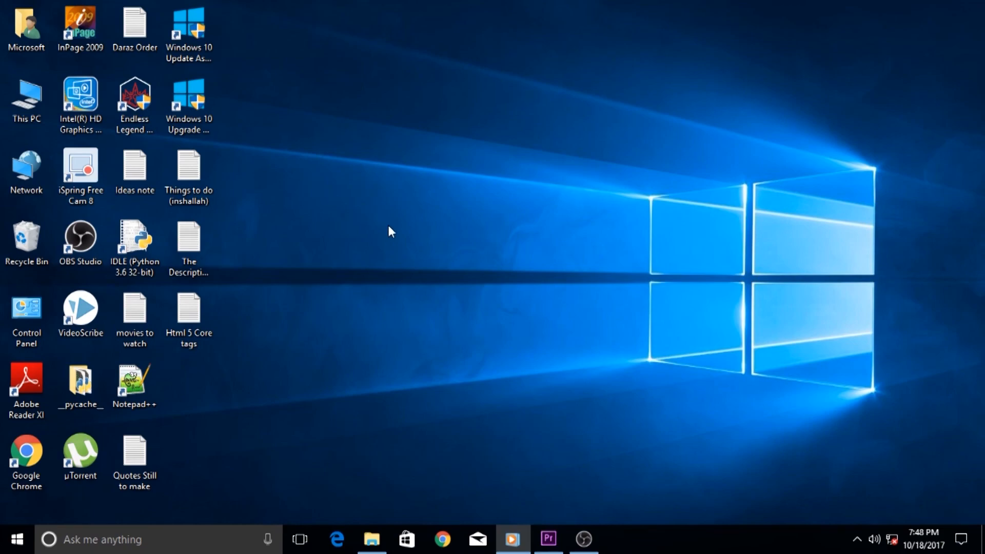
{"action": "right_click", "coordinate": [393, 178]}
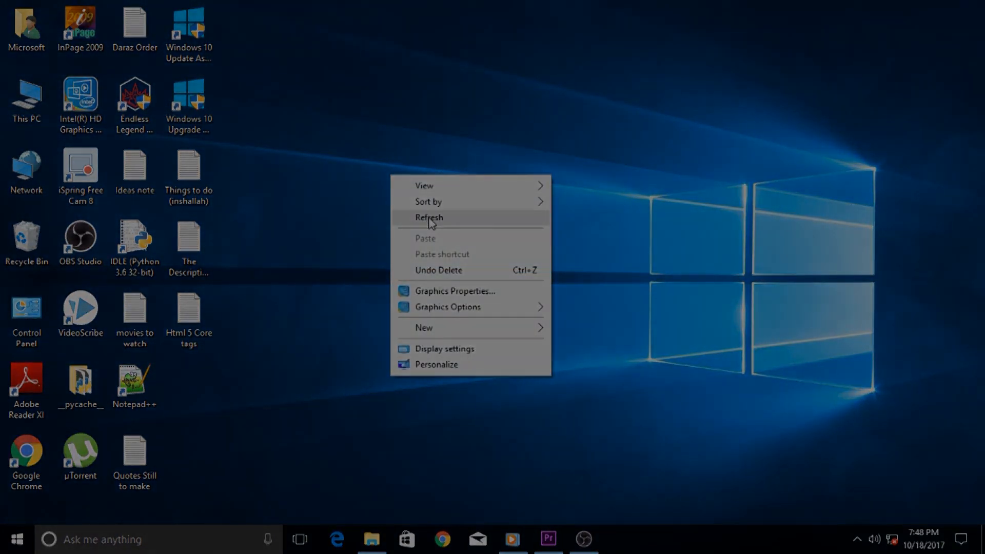